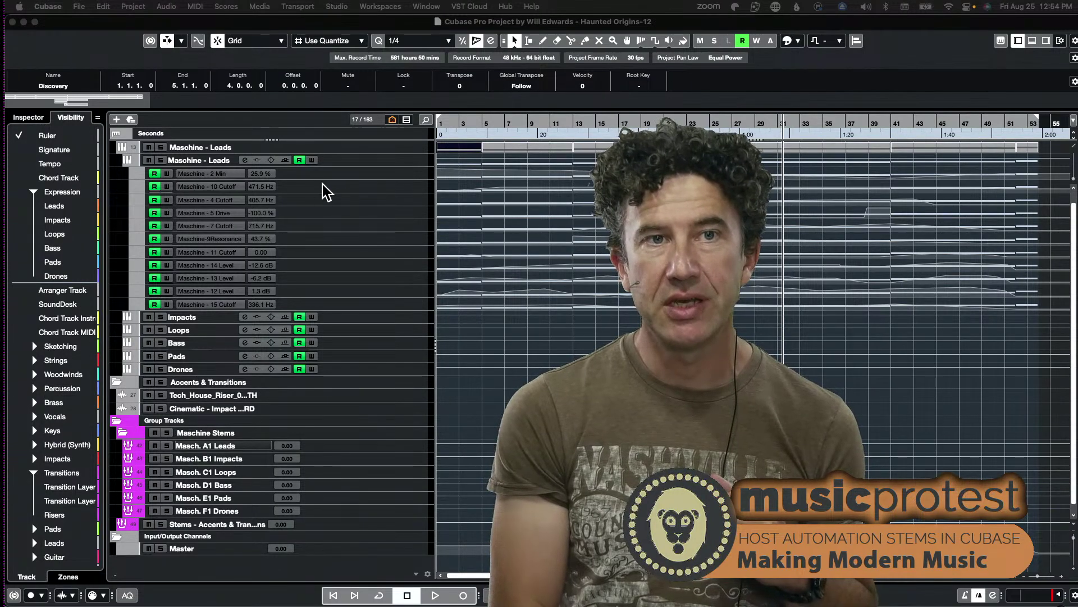
Step: Enlarge the Maschine - Leads output track and its parent instrument track to expose their controls
click(347, 162)
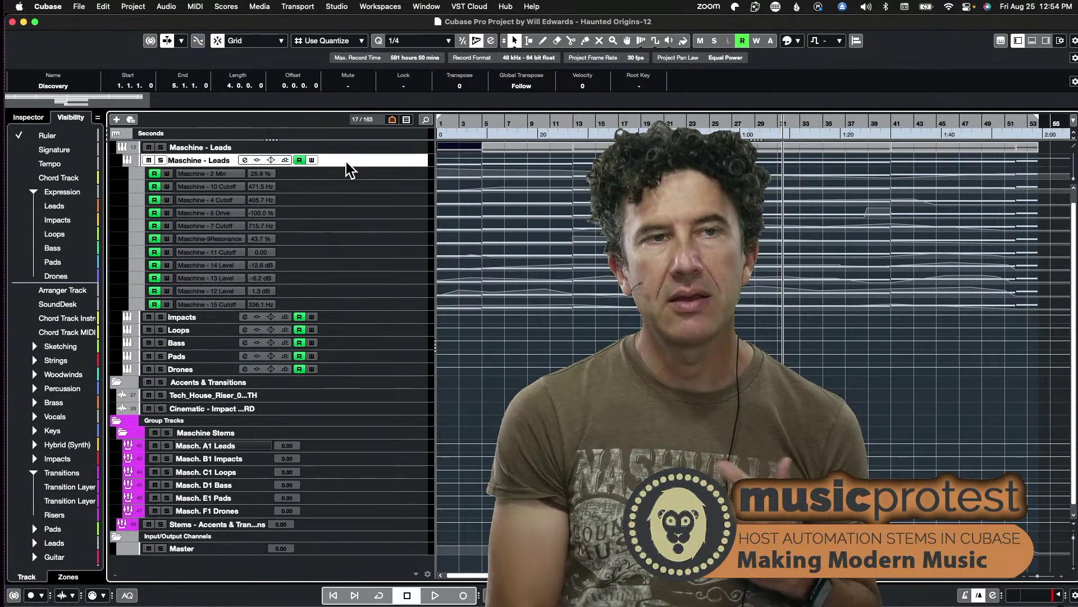
drag(348, 167, 348, 190)
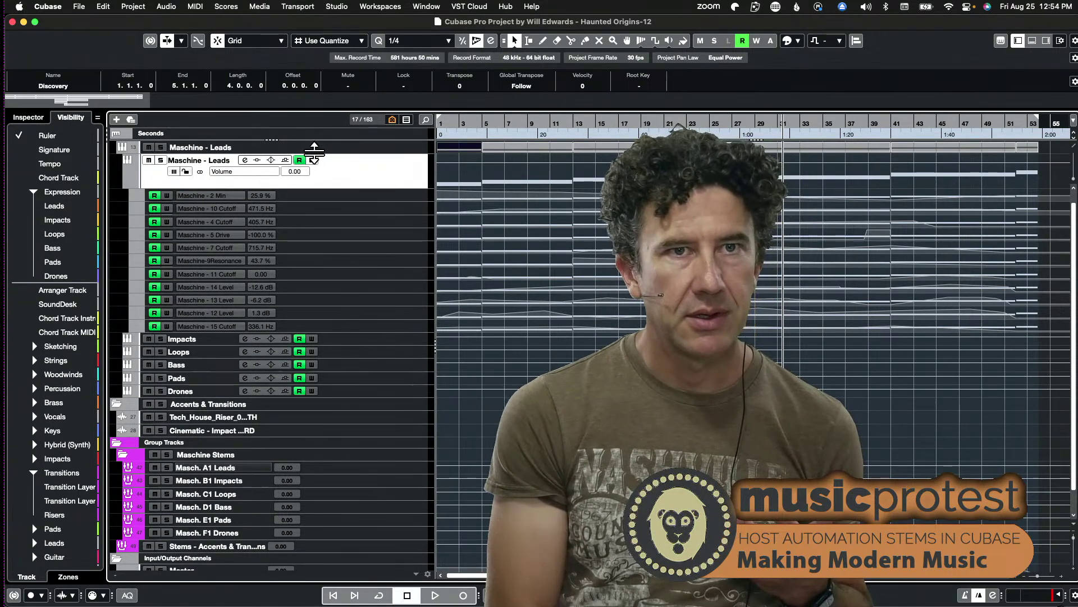
click(315, 147)
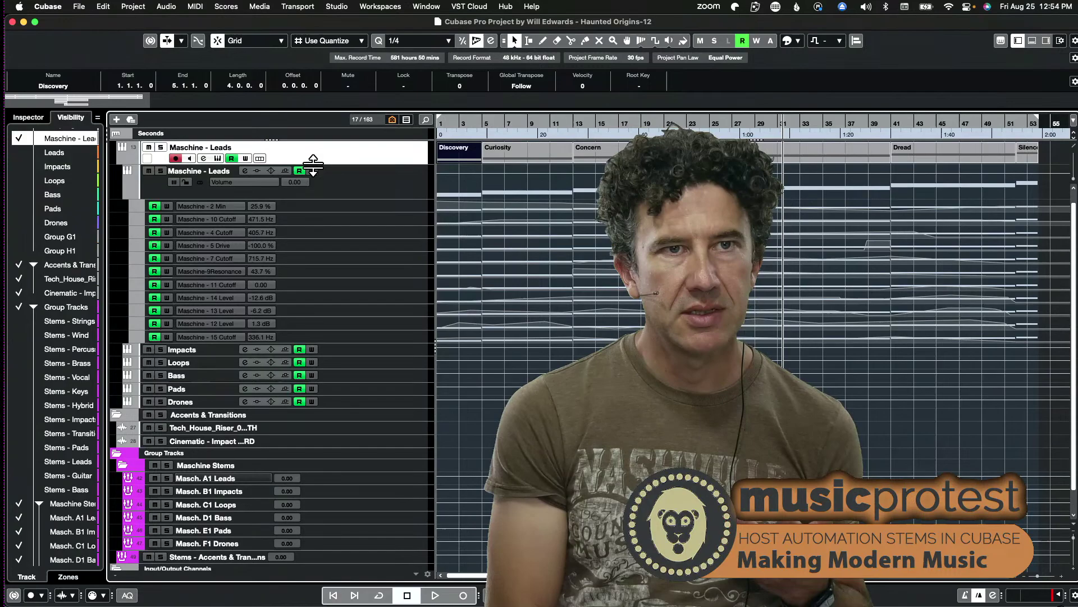
Step: Open the Maschine instrument and check the output destination of the Leads, Impacts, Loops, Bass and Pads groups
click(218, 158)
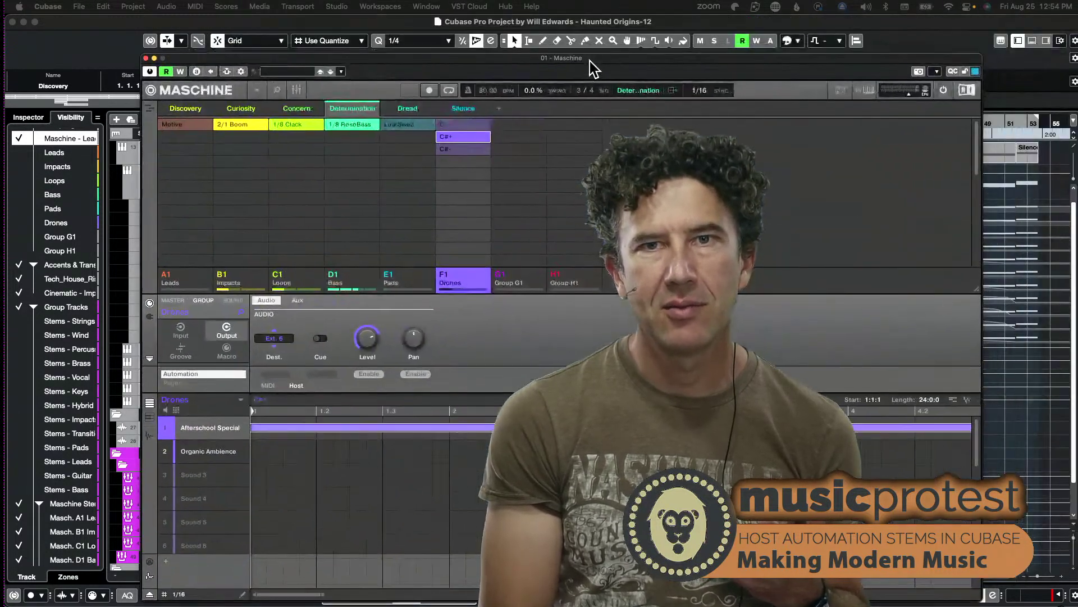
drag(590, 60, 569, 37)
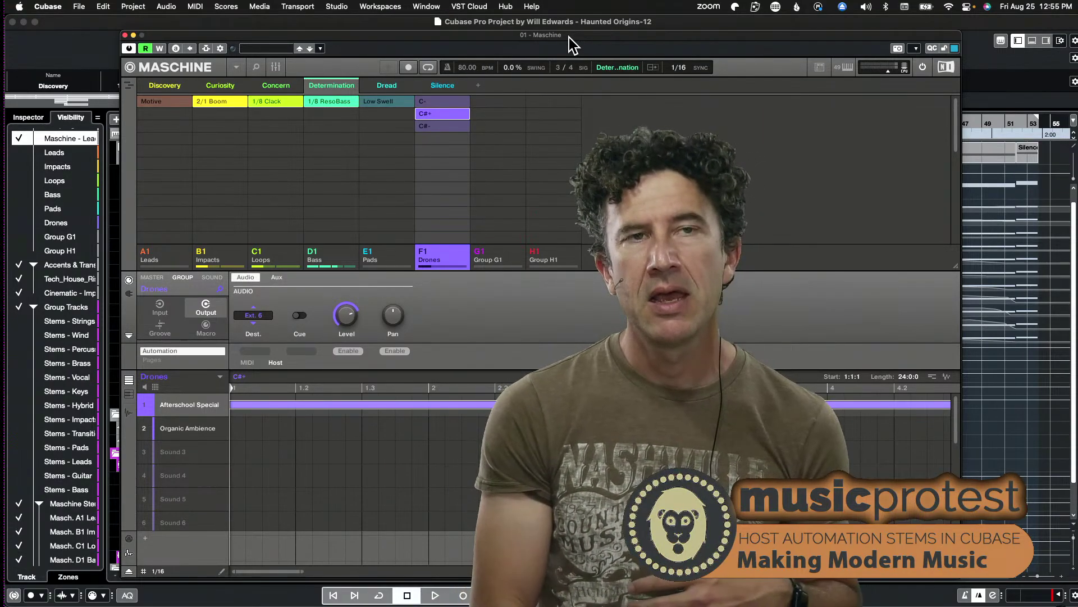
click(163, 263)
click(239, 252)
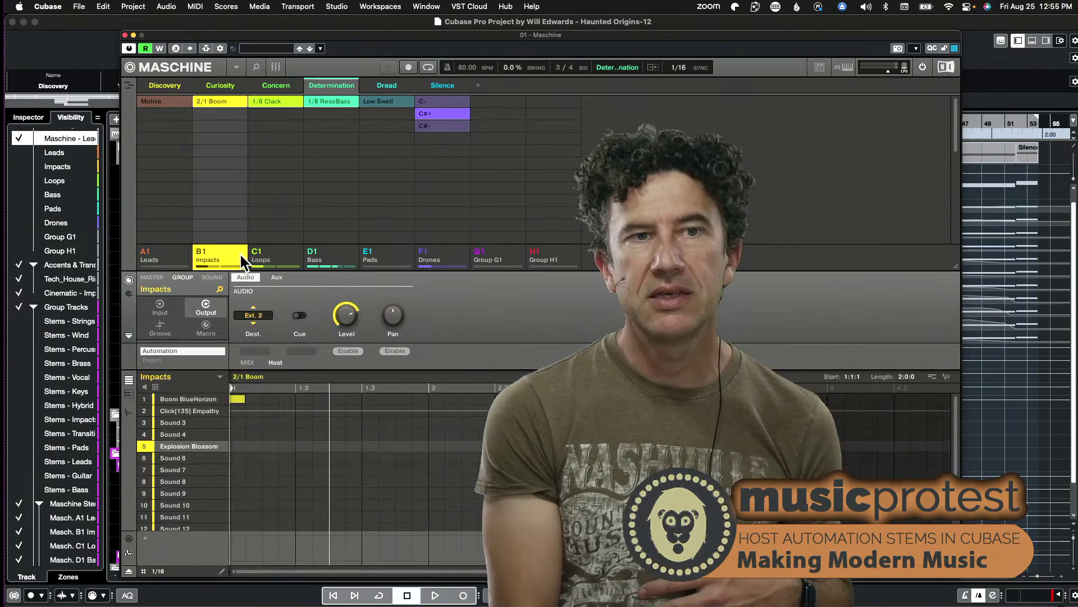
click(283, 253)
click(344, 264)
click(407, 257)
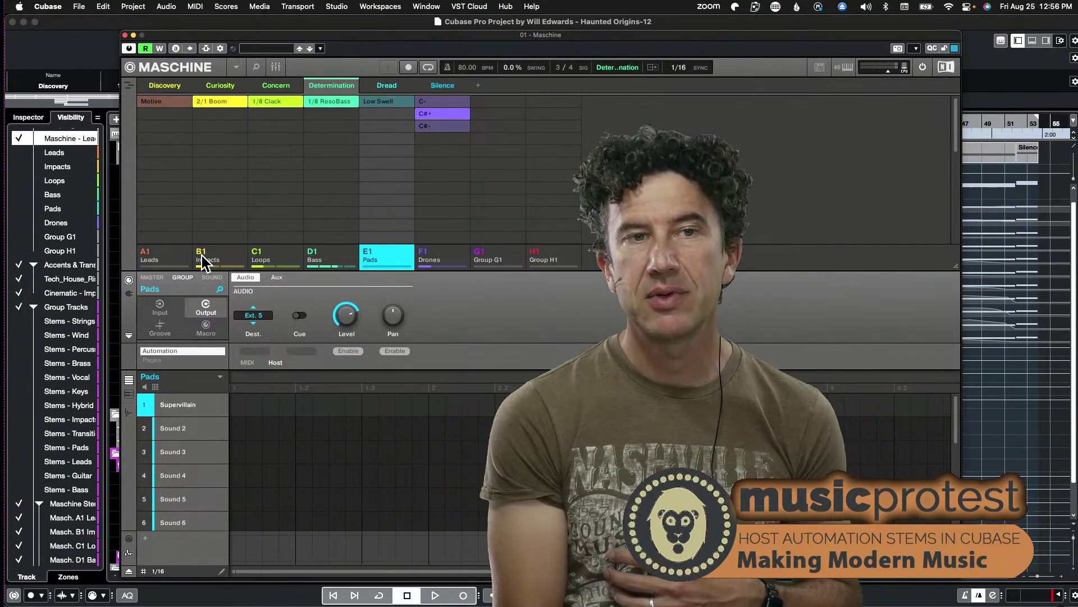
click(163, 253)
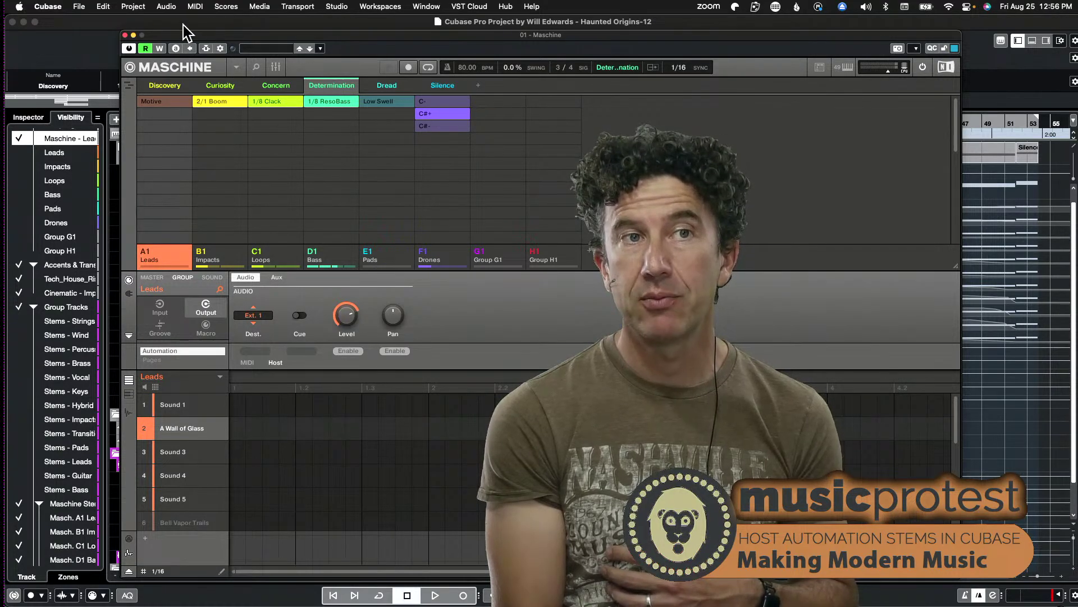
click(125, 35)
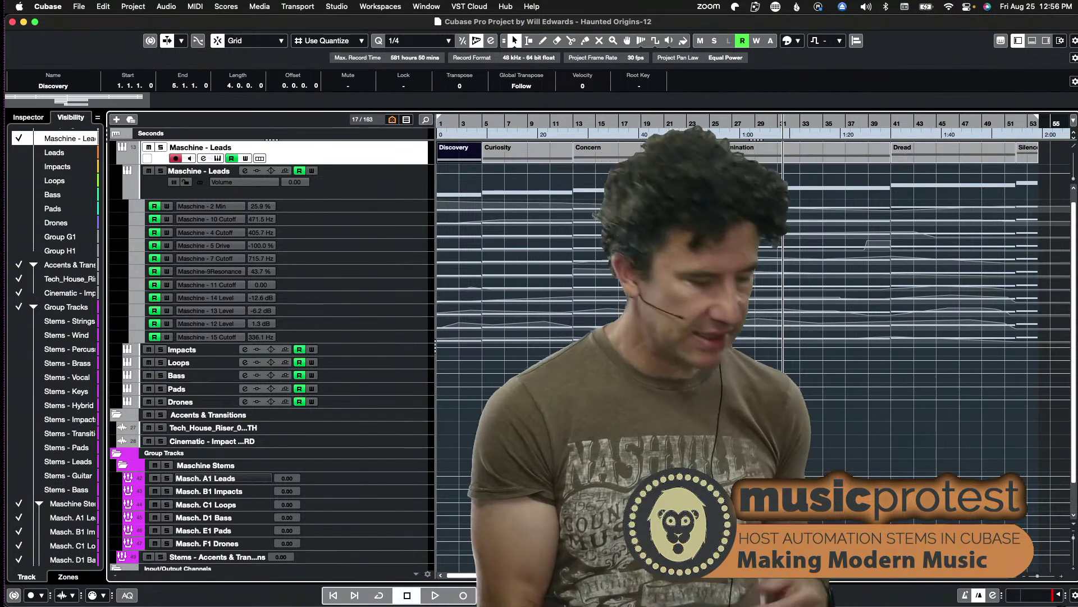
Step: Show the VST instrument rack and check which Maschine outputs are activated
key(super+alt+r)
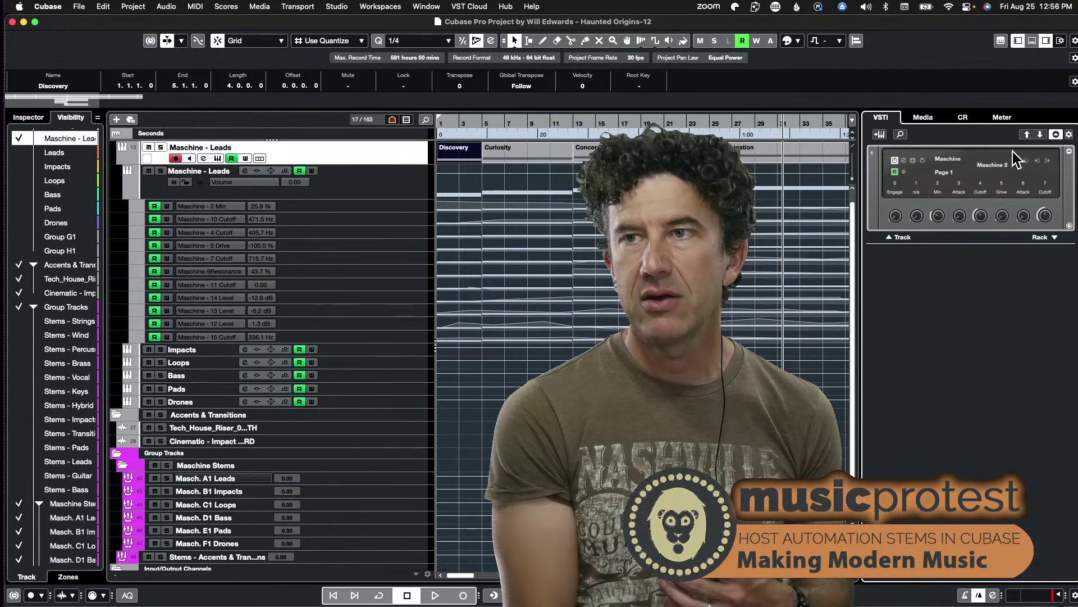
click(1048, 161)
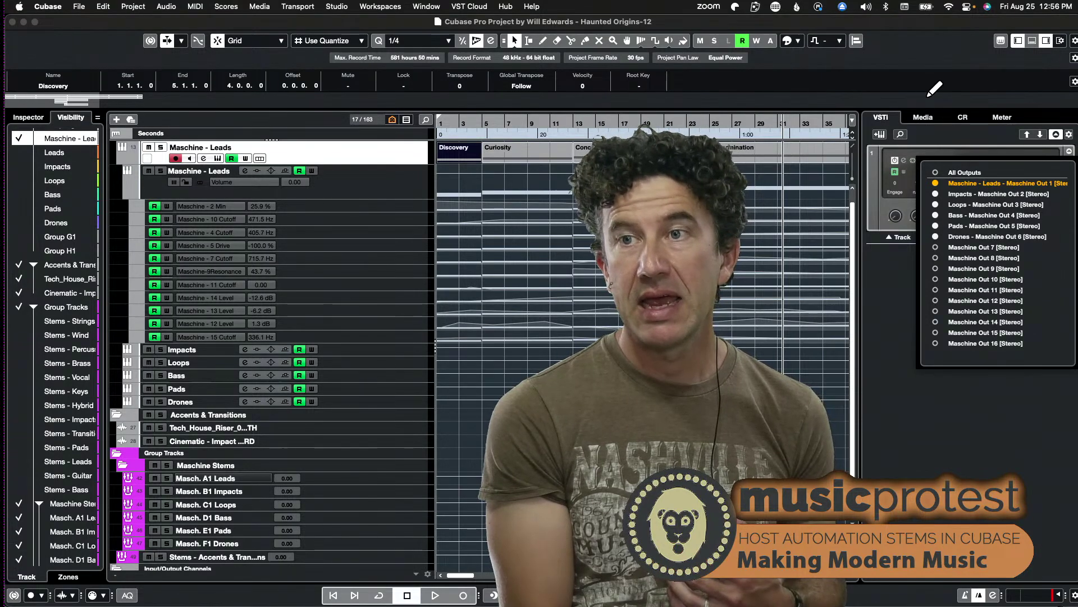
click(883, 298)
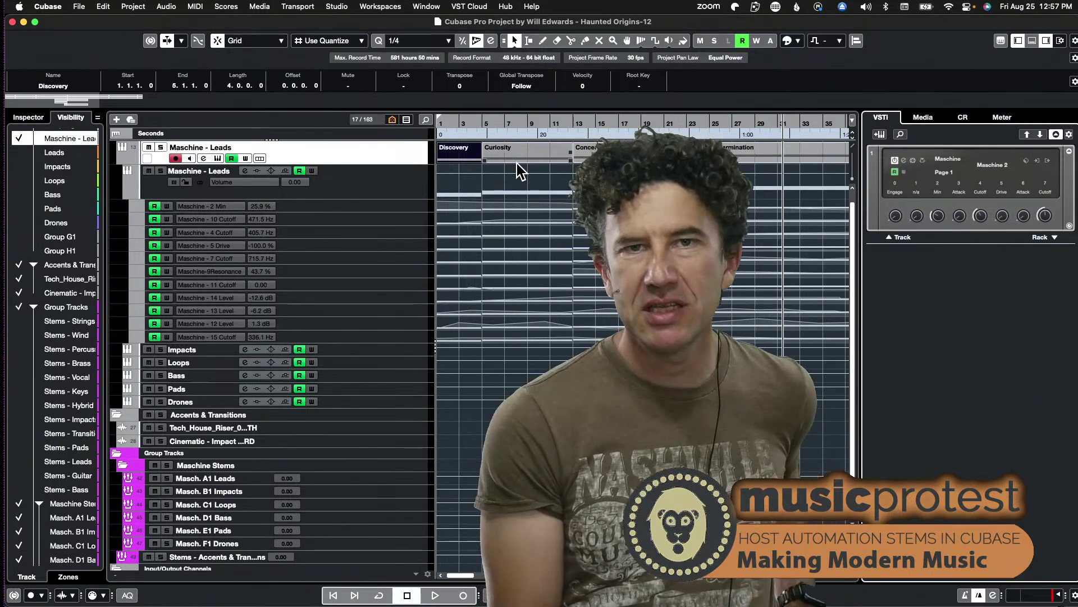
Step: Play the project from the Discovery section to check the group routing in Maschine's mixer and the track meters, ending with Impacts selected
click(447, 151)
key(space)
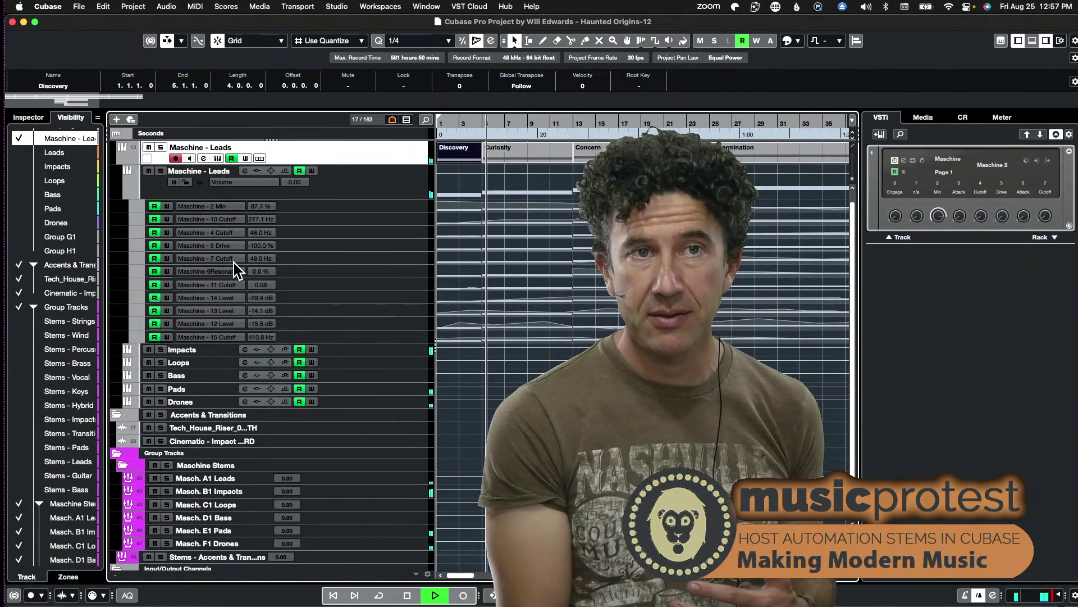
click(217, 157)
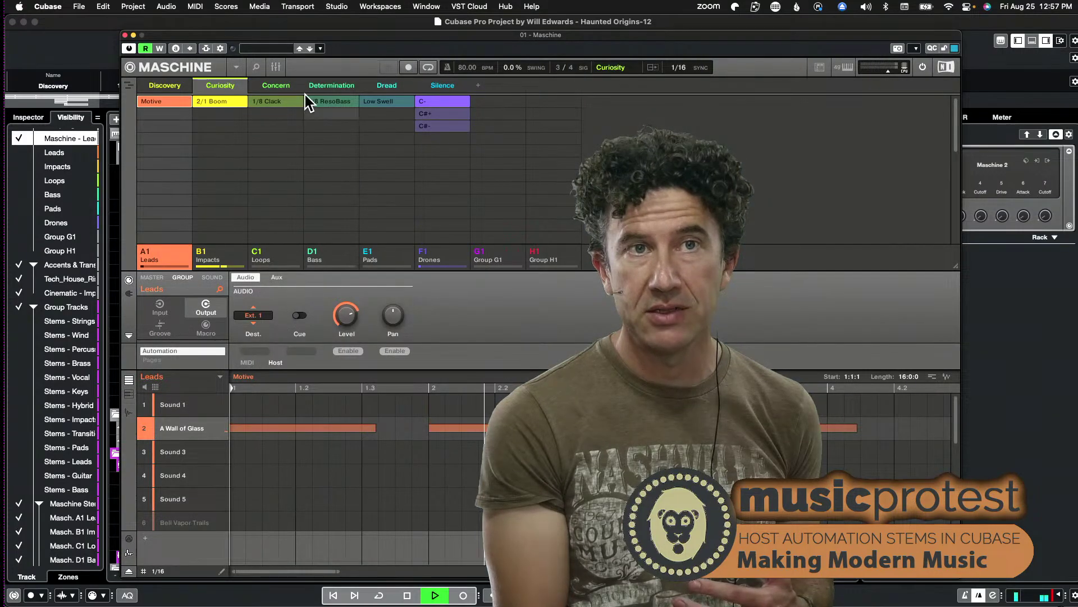
click(276, 66)
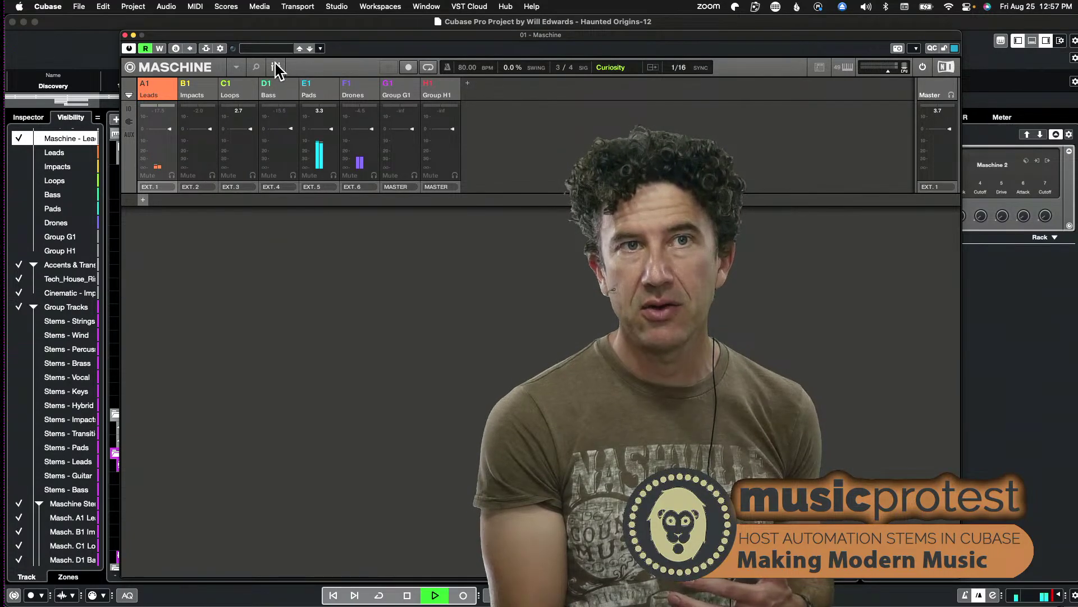
click(125, 35)
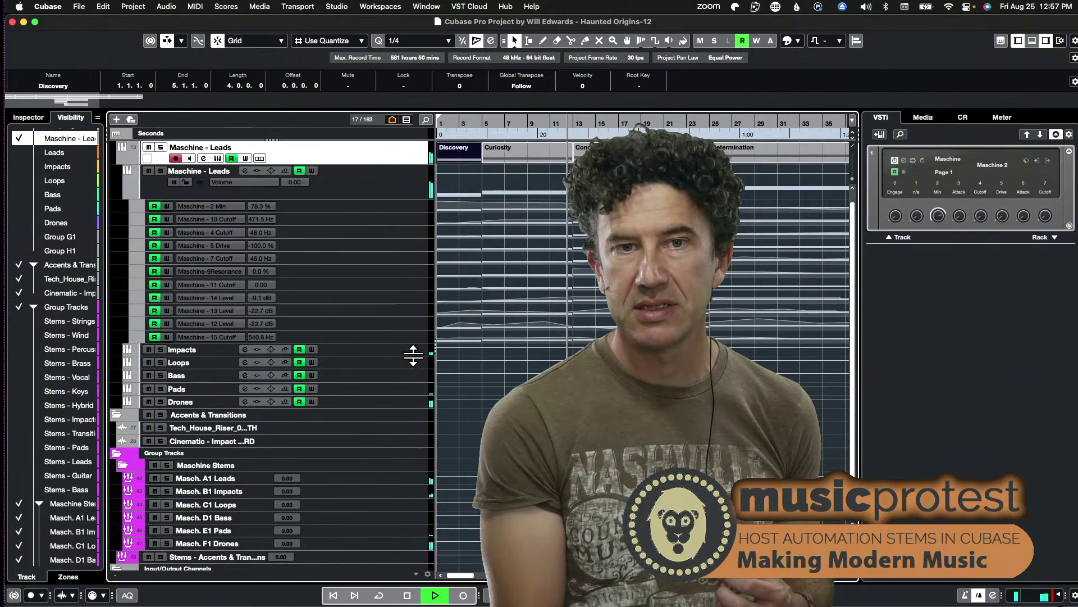
drag(413, 355, 385, 354)
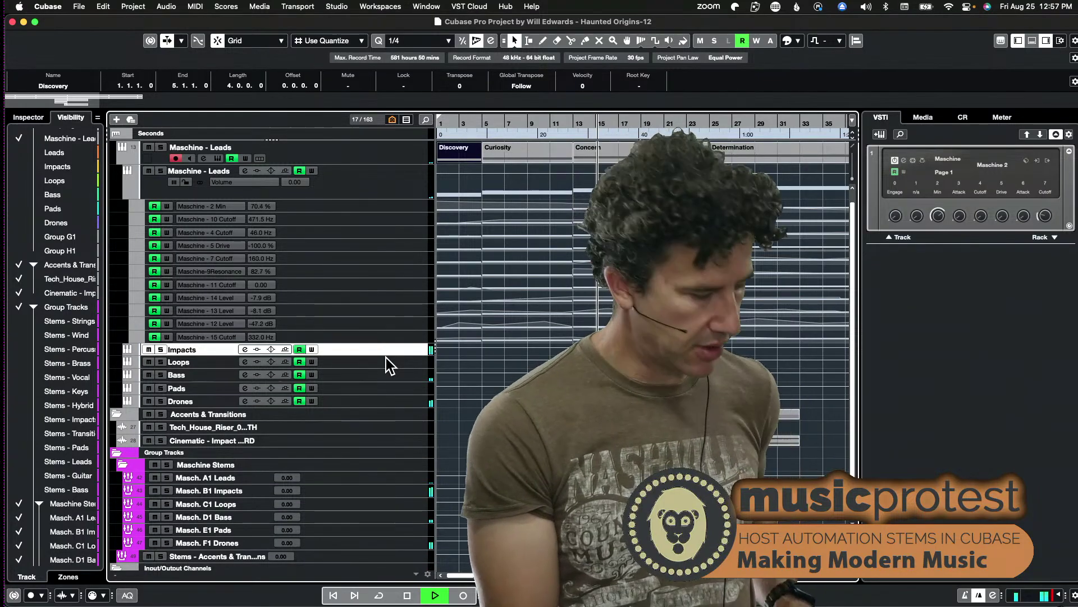
key(space)
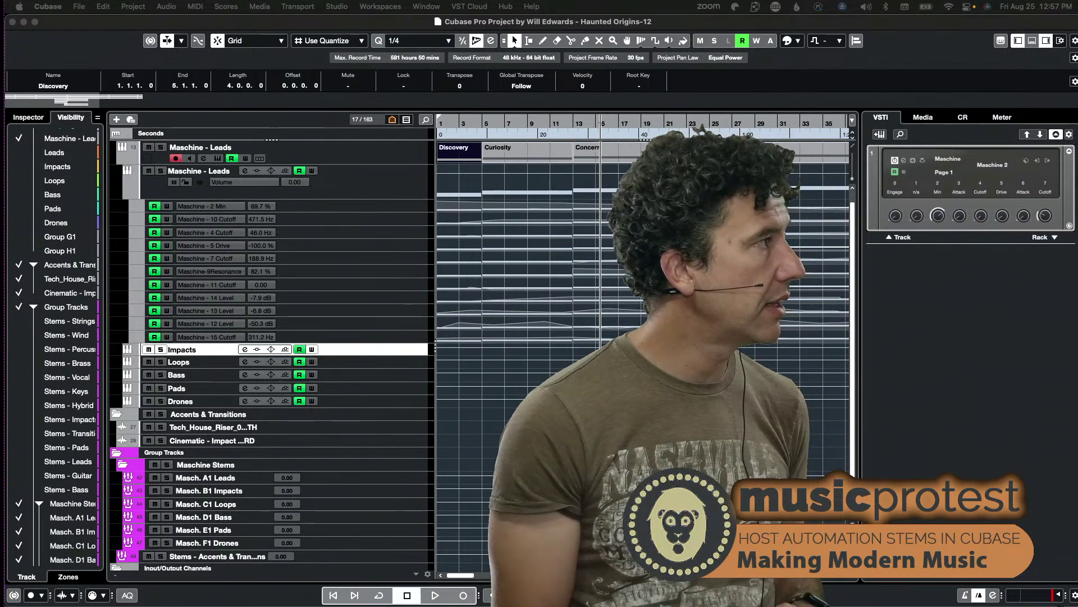
Step: Review the group channels chosen for multiple-channel export in Export Audio Mixdown, then close it without exporting
drag(1077, 169, 162, 49)
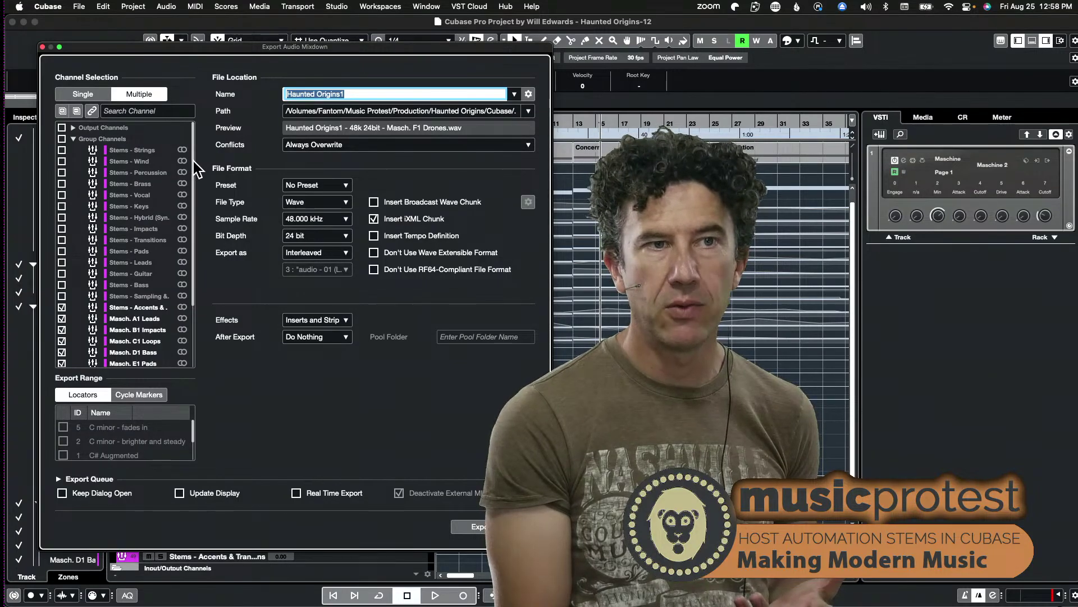
drag(194, 169, 198, 255)
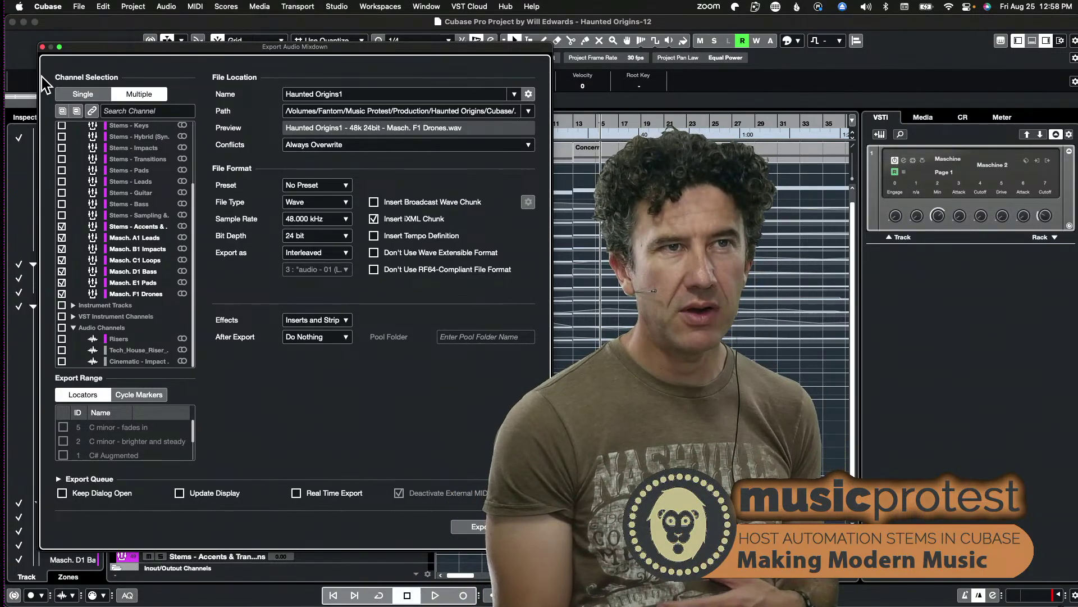
click(43, 47)
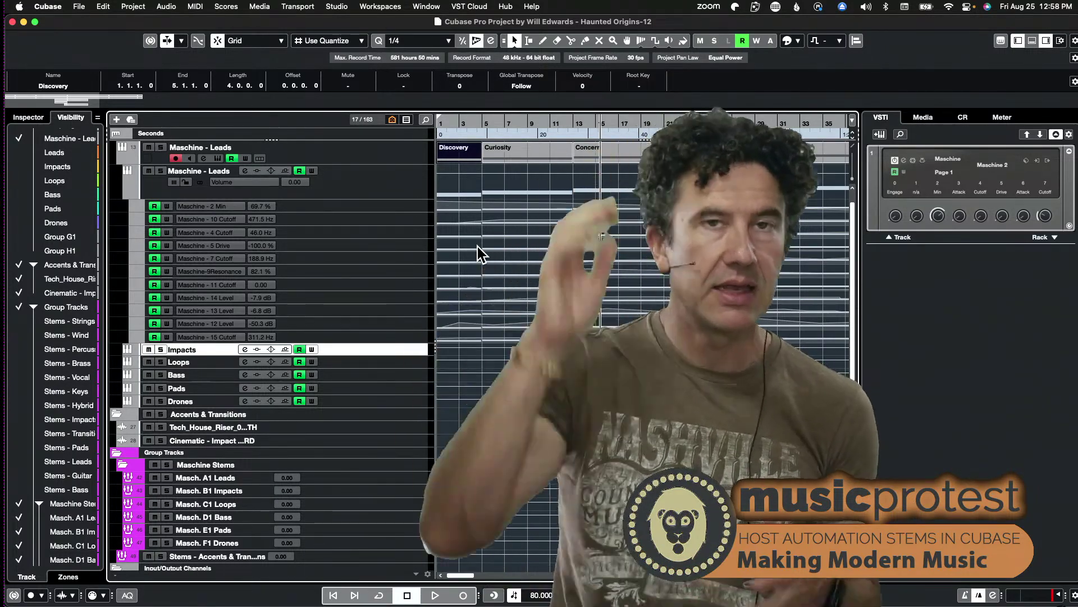
Step: Select all automation lanes from Maschine - 2 Min to Maschine - 15 Cutoff and increase their height moderately
click(312, 208)
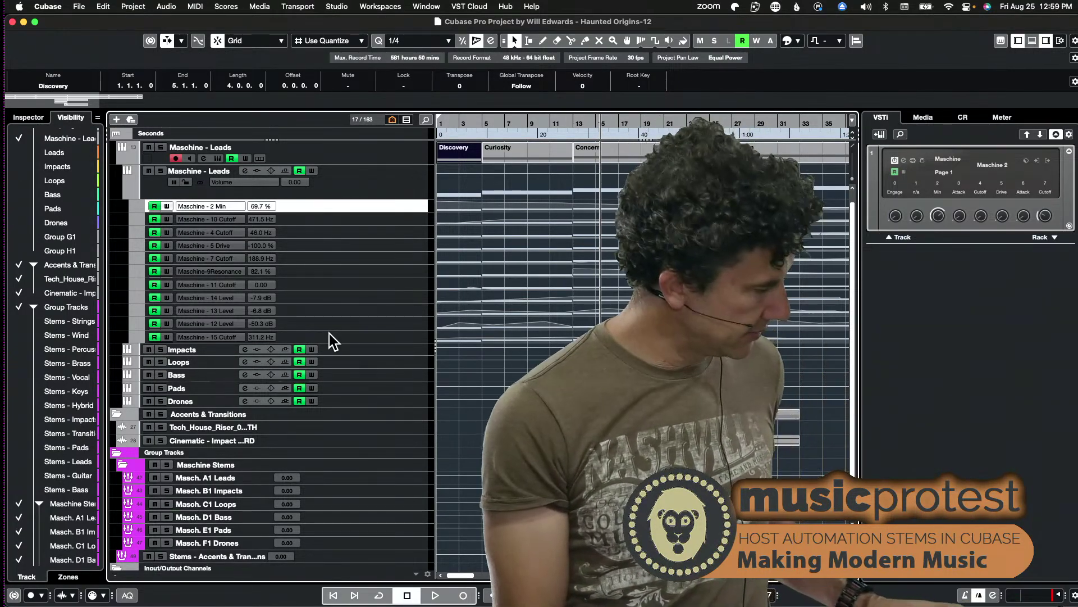
shift+click(332, 337)
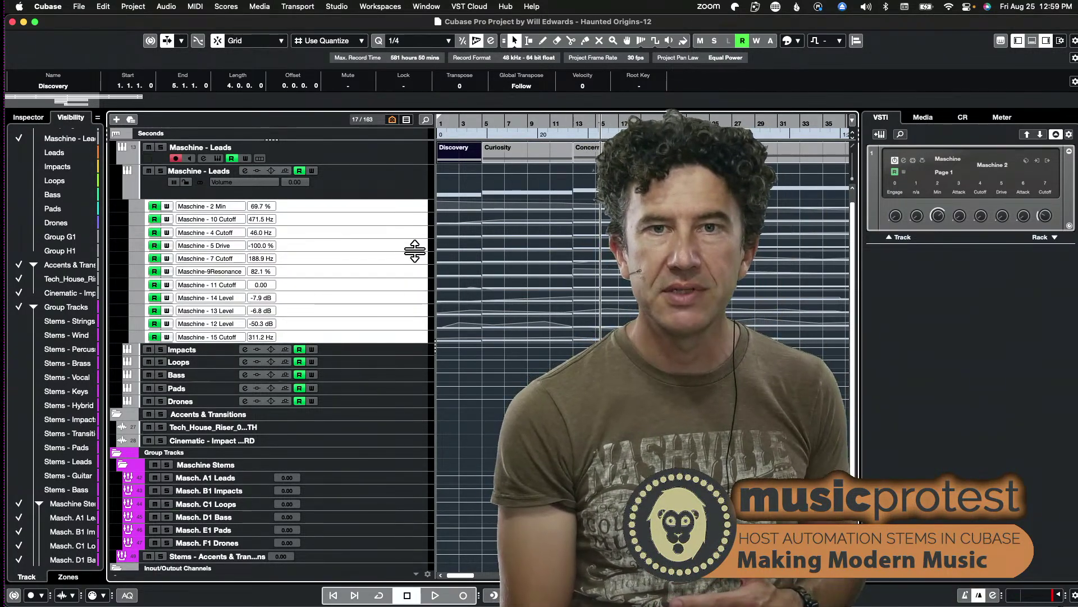
drag(414, 251, 409, 284)
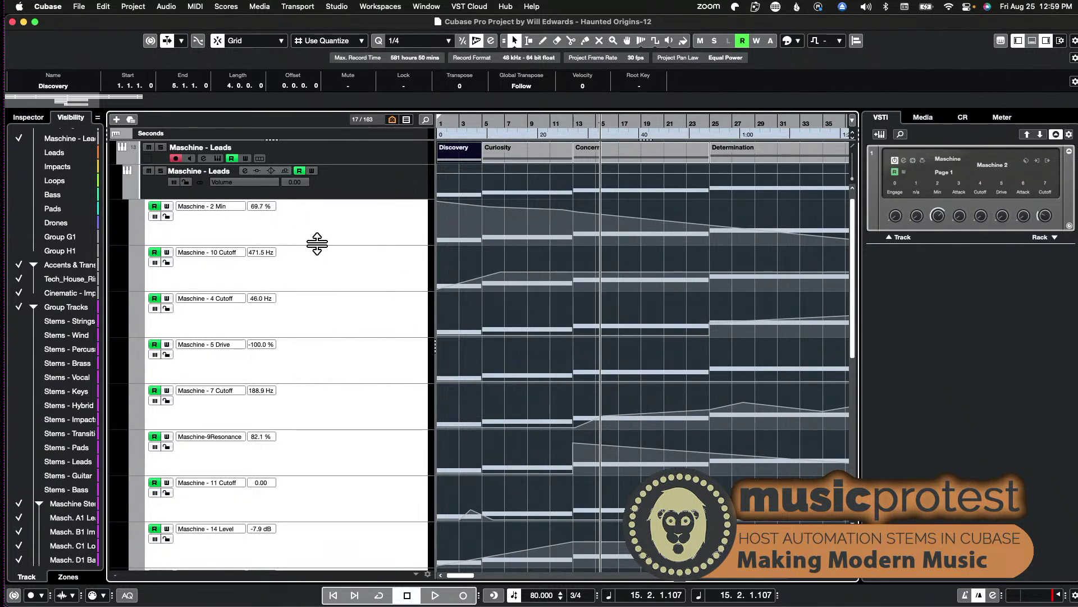
drag(317, 243, 319, 221)
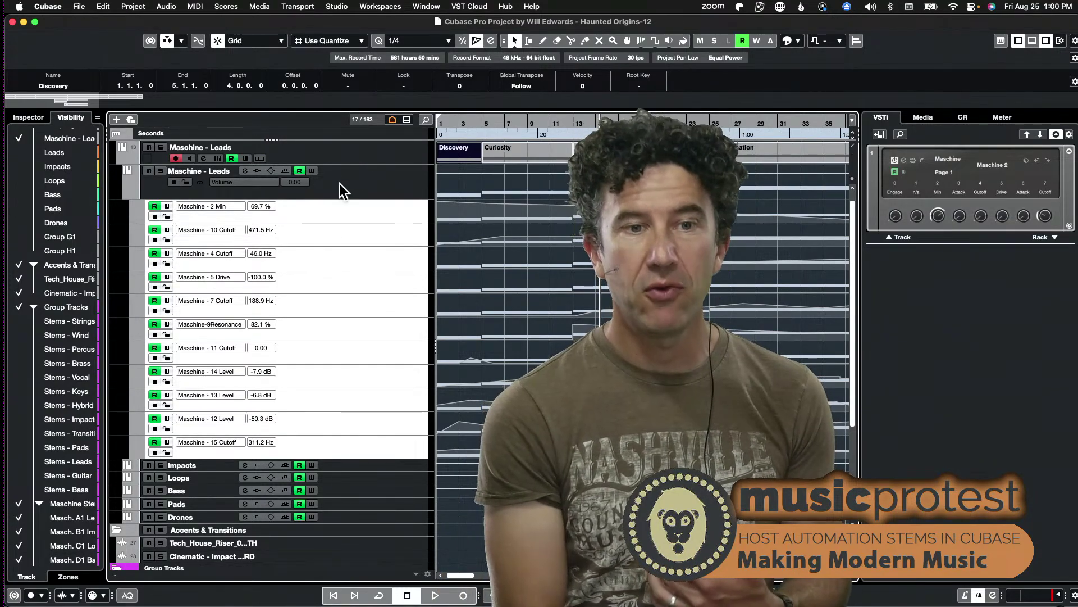
Step: Look over the Maschine Stems group tracks and revisit the Export Audio Mixdown settings without exporting
scroll(371, 491, down, 1)
scroll(367, 491, down, 5)
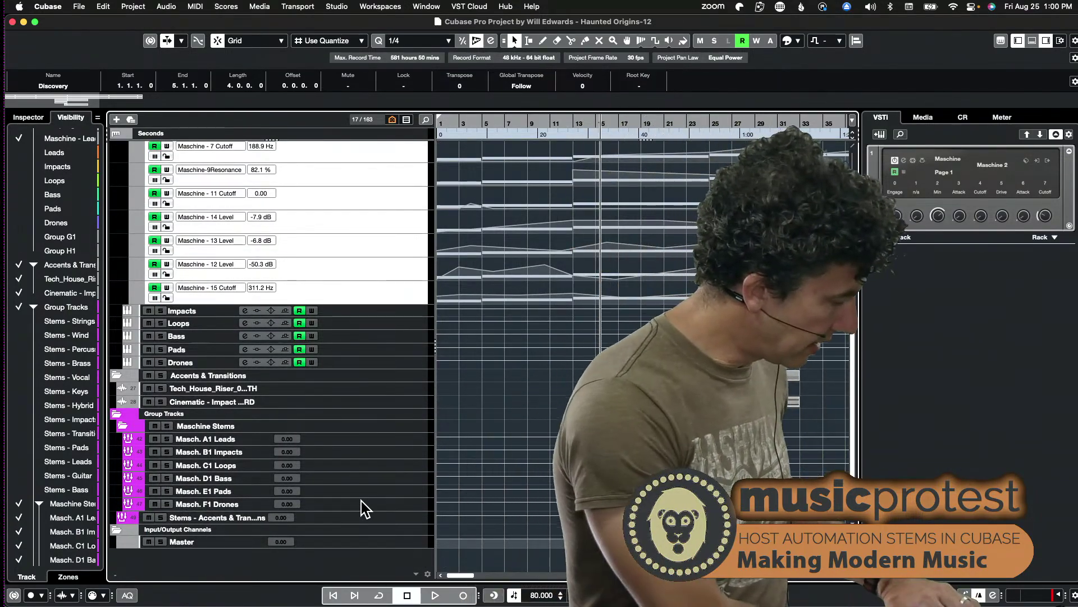
key(super+e)
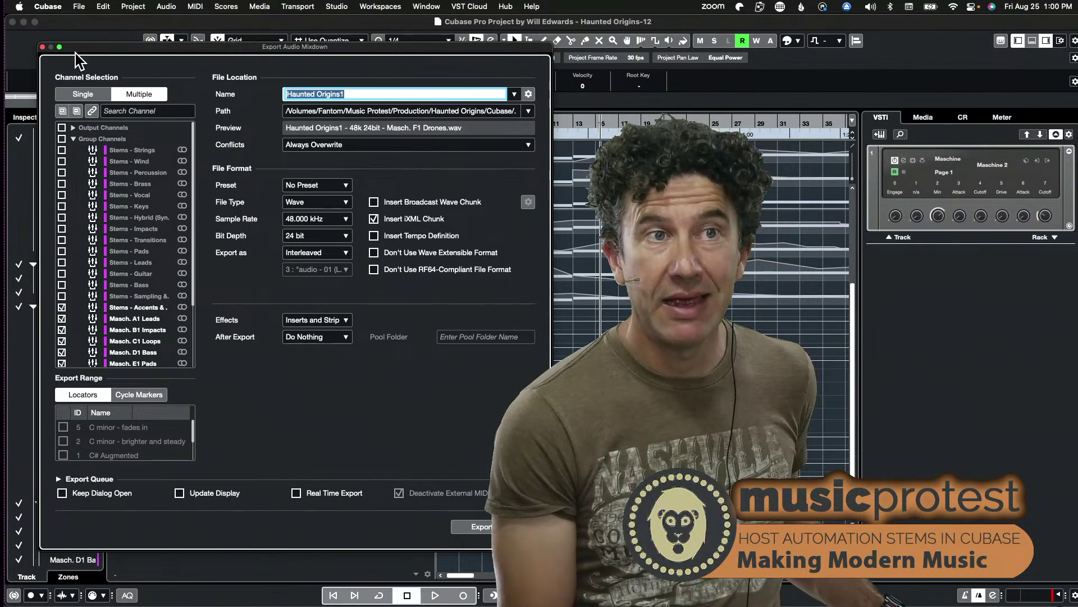
click(43, 47)
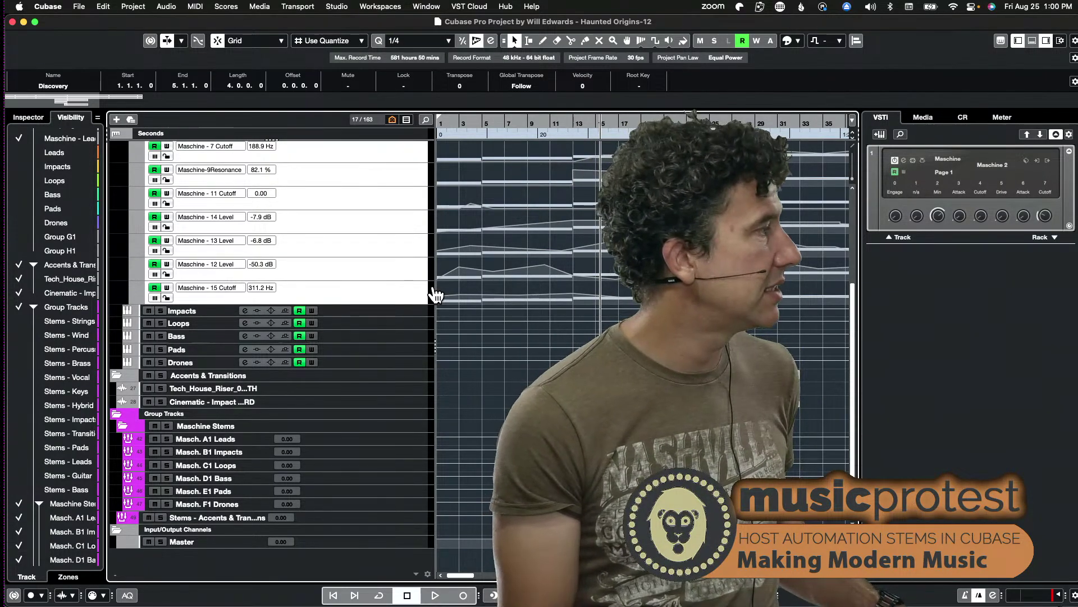
Step: Switch to Finder to inspect the exported Leads, Impacts and Loops stem files in the Mixdown folder, then return to Cubase
key(super+Tab)
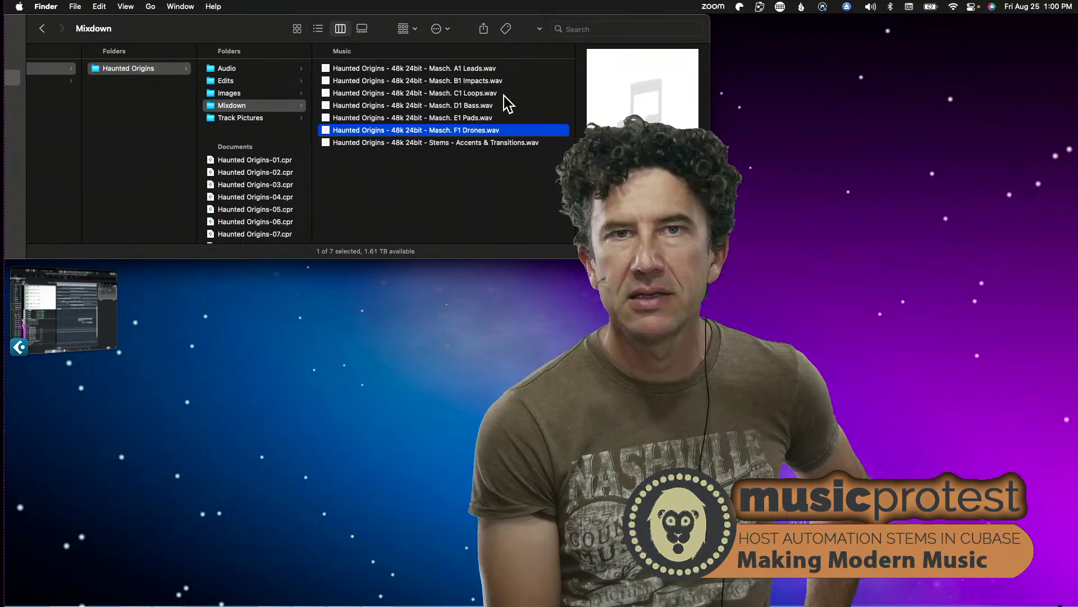
click(468, 71)
click(488, 82)
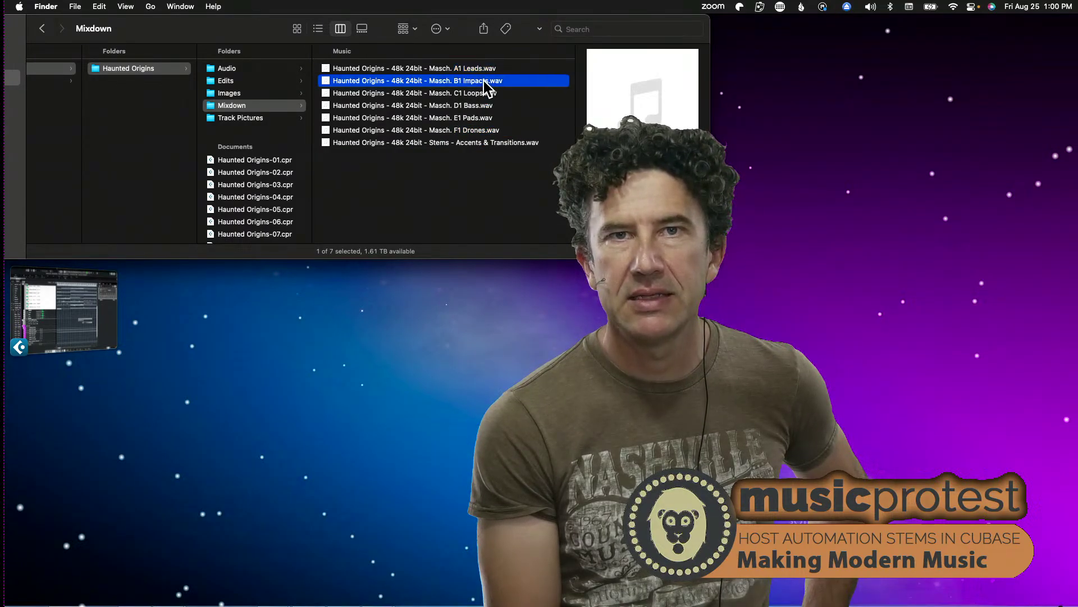
click(488, 94)
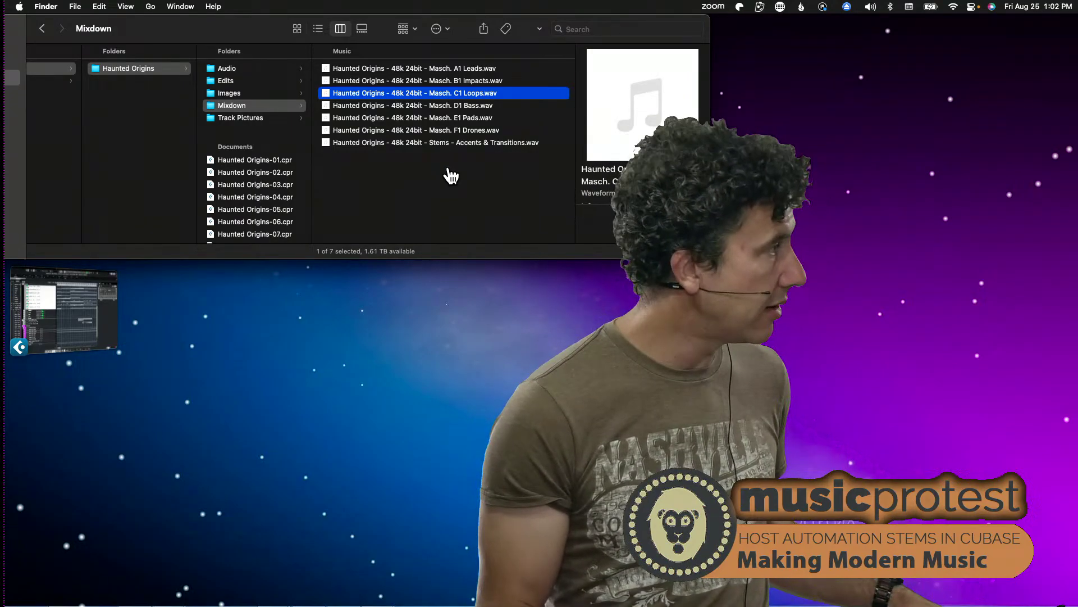
key(super+Tab)
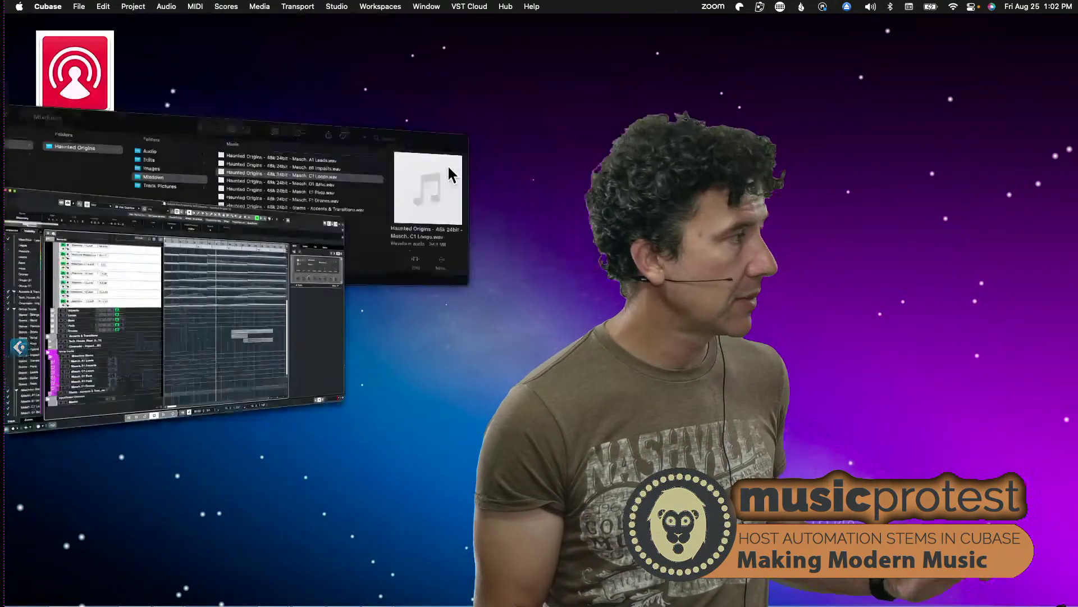